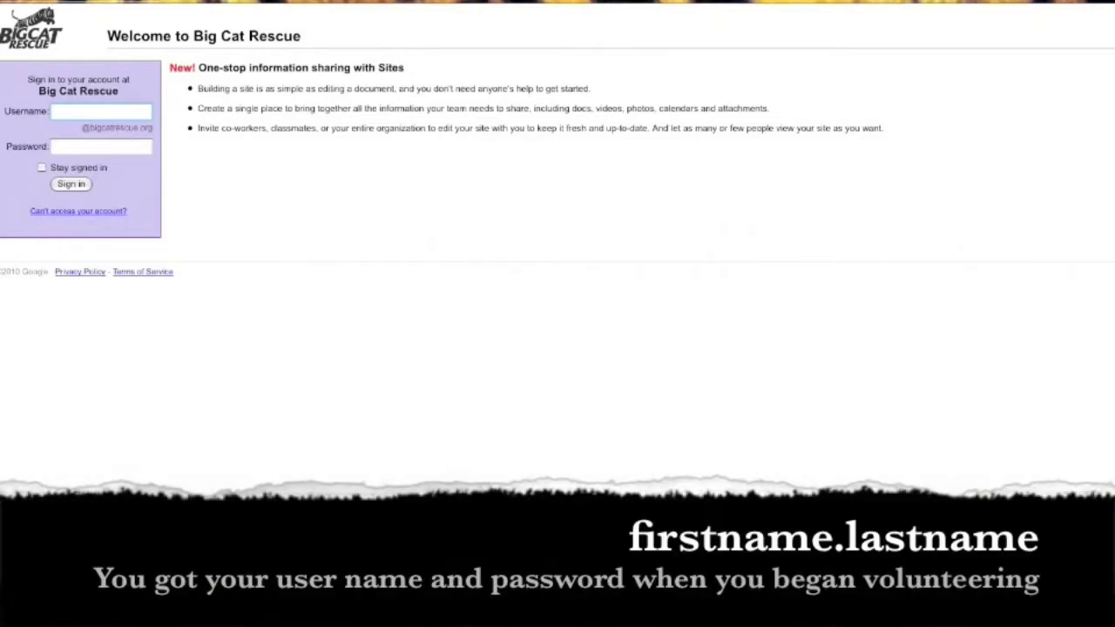
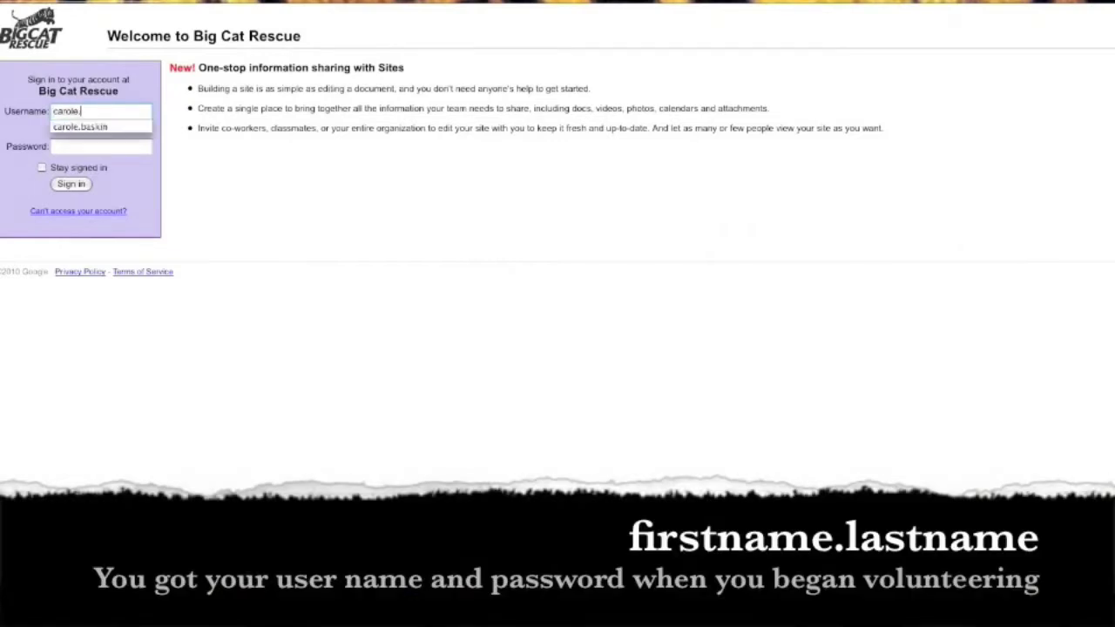
# Step: Sign in to the Big Cat Rescue volunteer site with the account username and password
pyautogui.press('Tab')
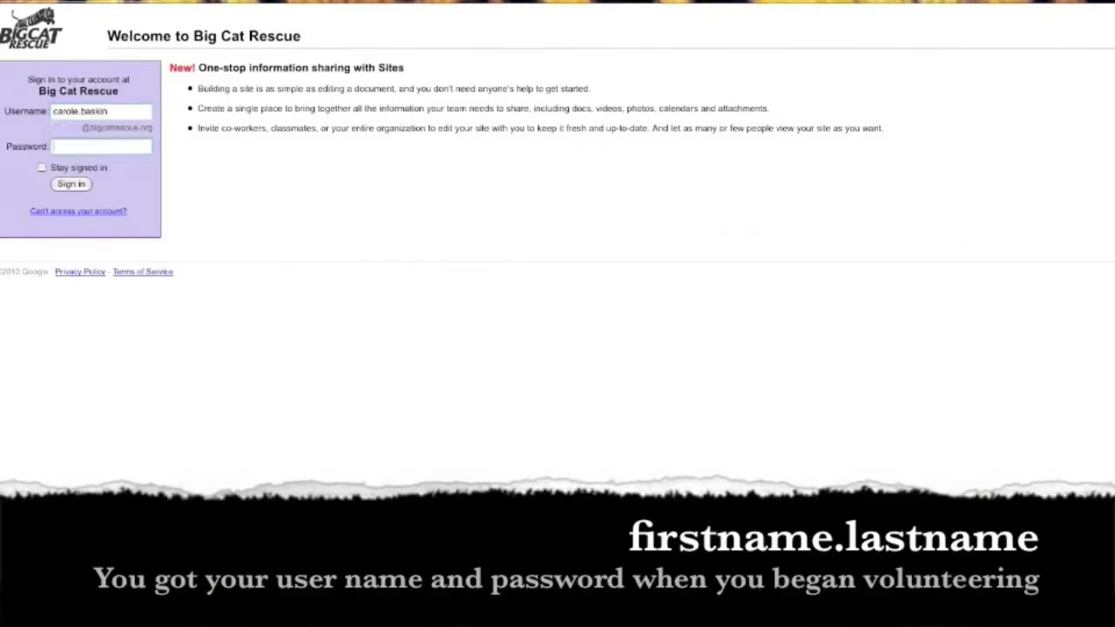
pyautogui.write('***********')
pyautogui.press('Return')
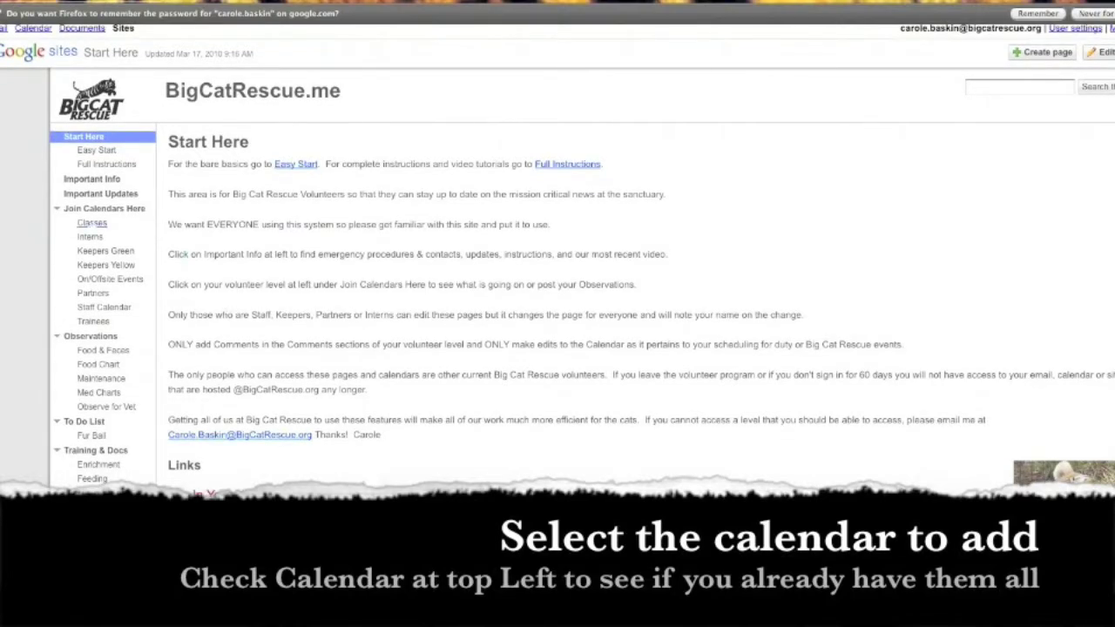
# Step: Browse the Classes and Keepers Green pages, scrolling down to each embedded calendar
pyautogui.click(92, 223)
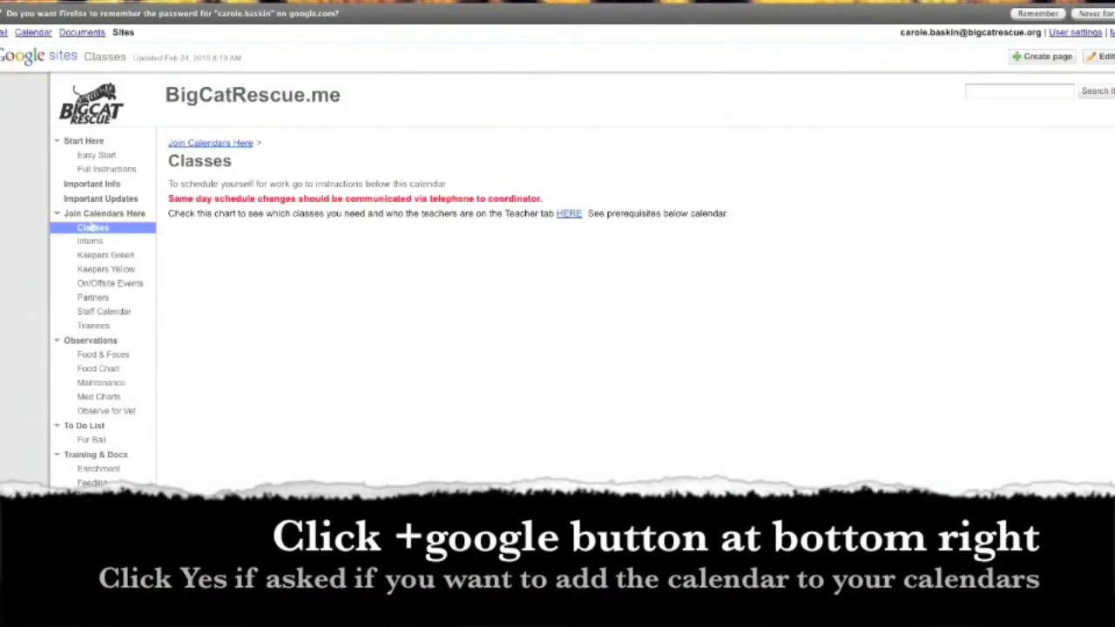
pyautogui.scroll(-5, 390, 262)
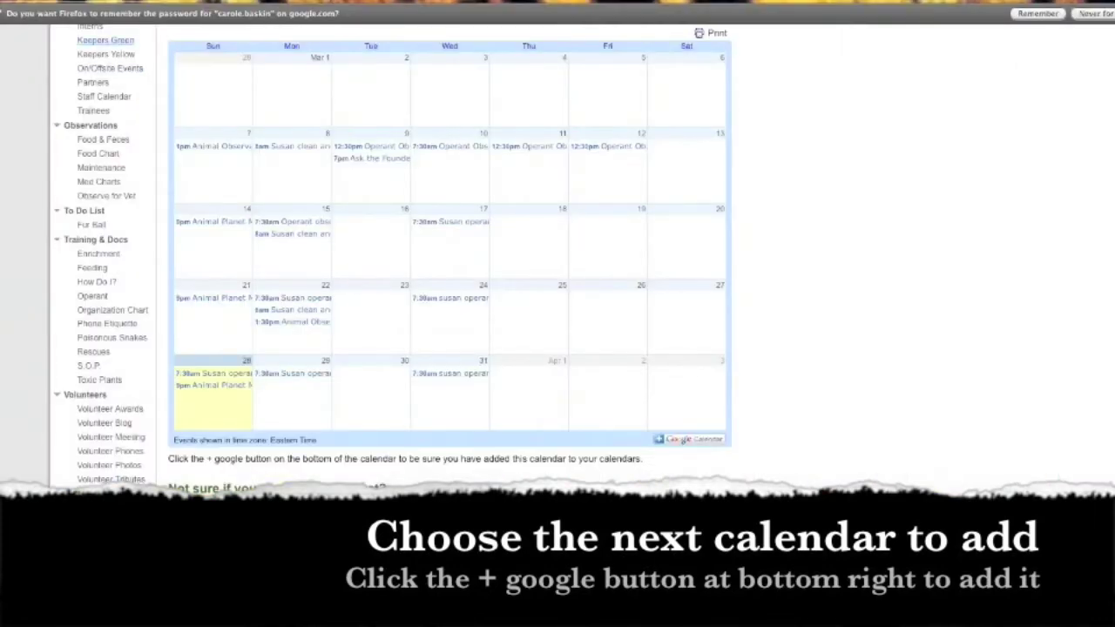
pyautogui.scroll(1, 390, 259)
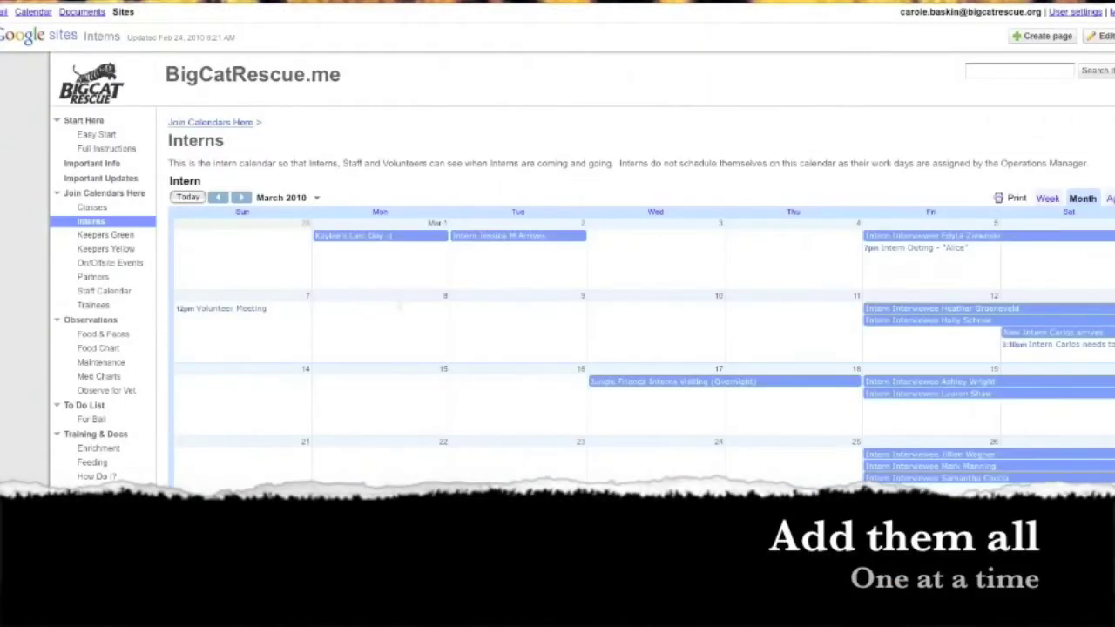
pyautogui.scroll(-3, 557, 305)
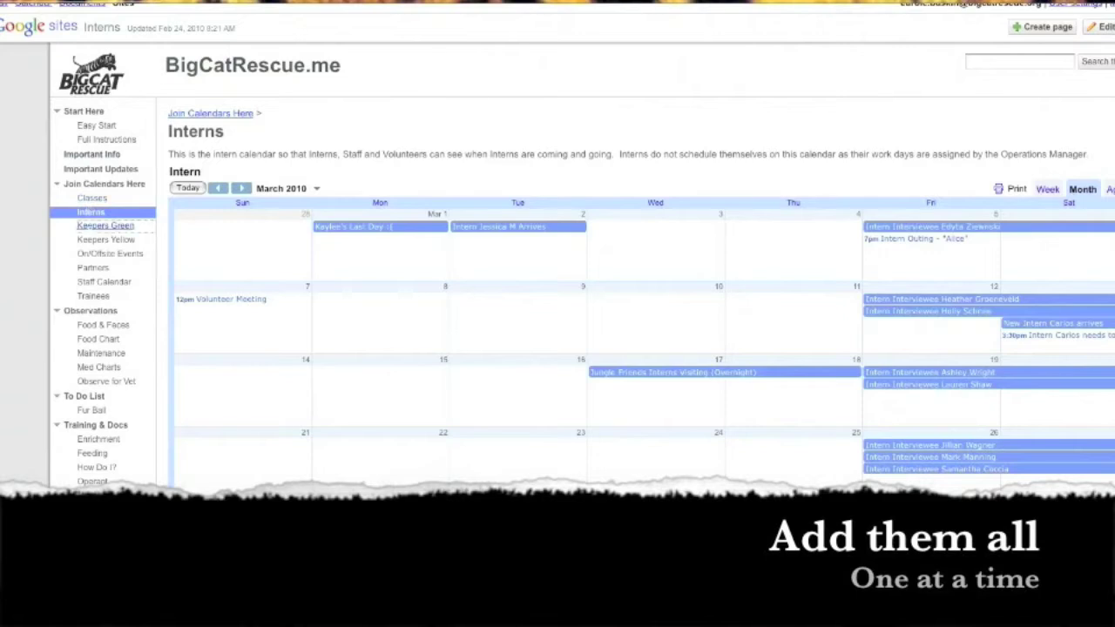
pyautogui.click(104, 226)
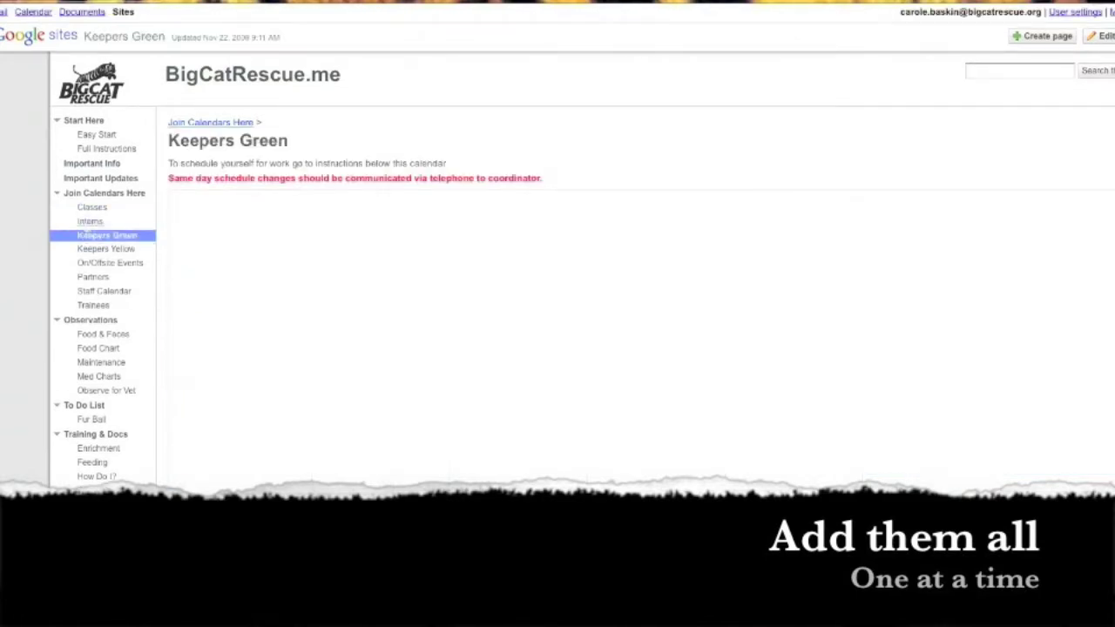
pyautogui.scroll(-4, 558, 261)
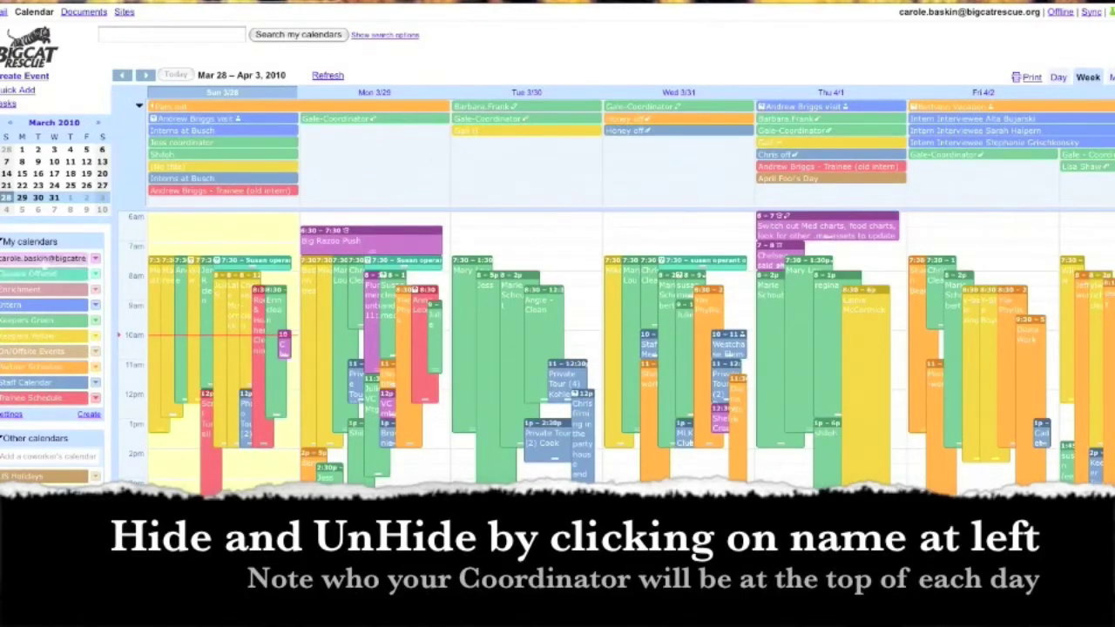
# Step: Try purple and mauve swatches on your own calendar, finally settling on pink-red
pyautogui.scroll(-2, 627, 348)
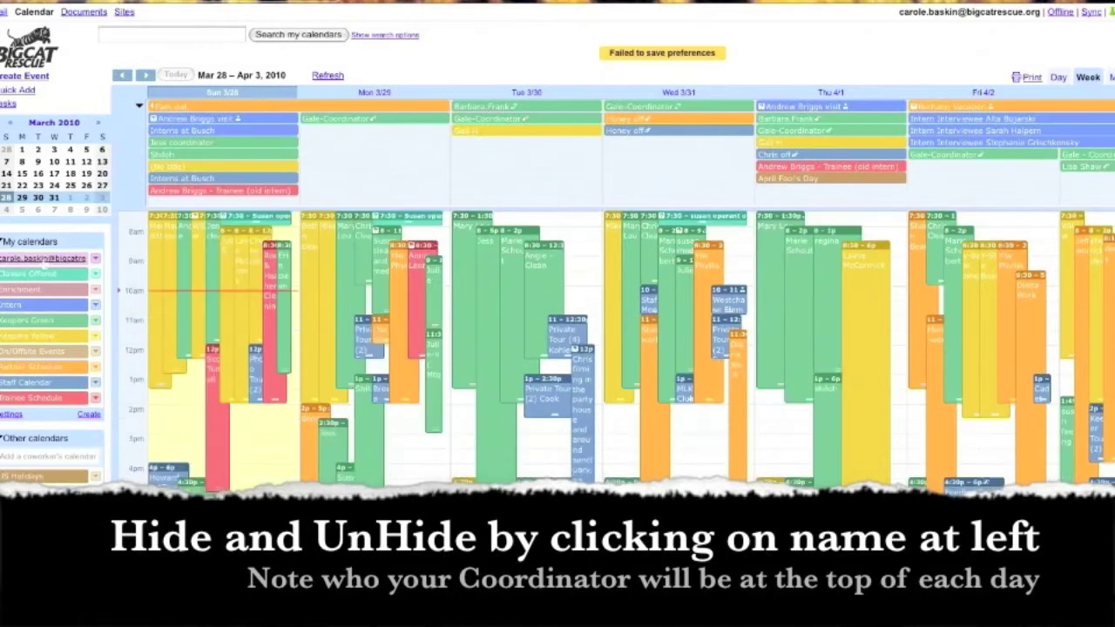
pyautogui.click(43, 258)
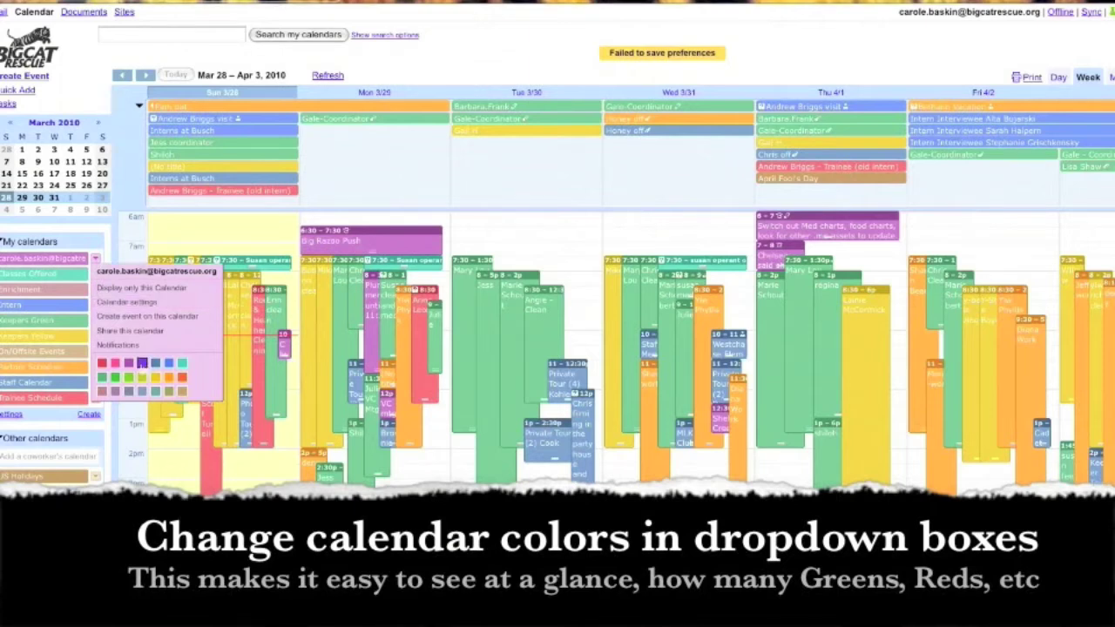
pyautogui.click(141, 363)
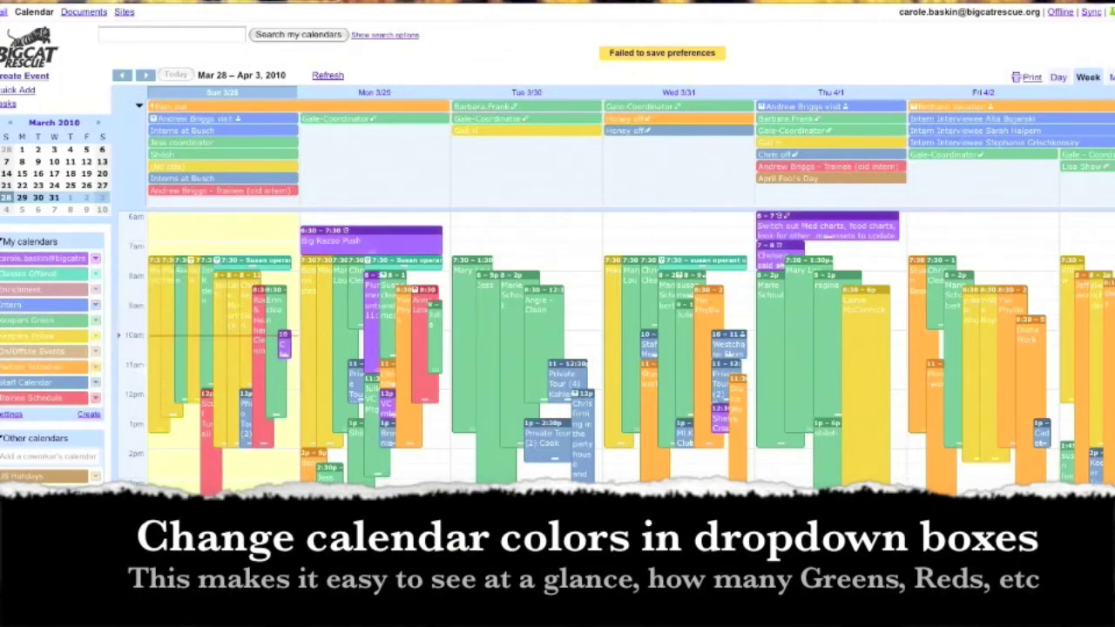
pyautogui.click(95, 258)
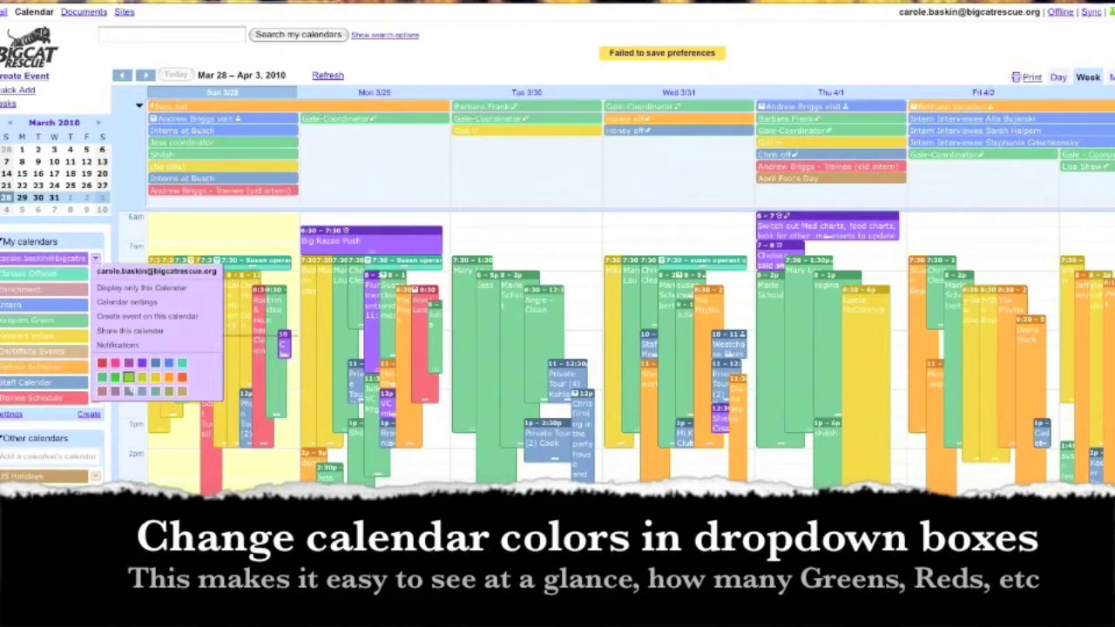
pyautogui.click(102, 391)
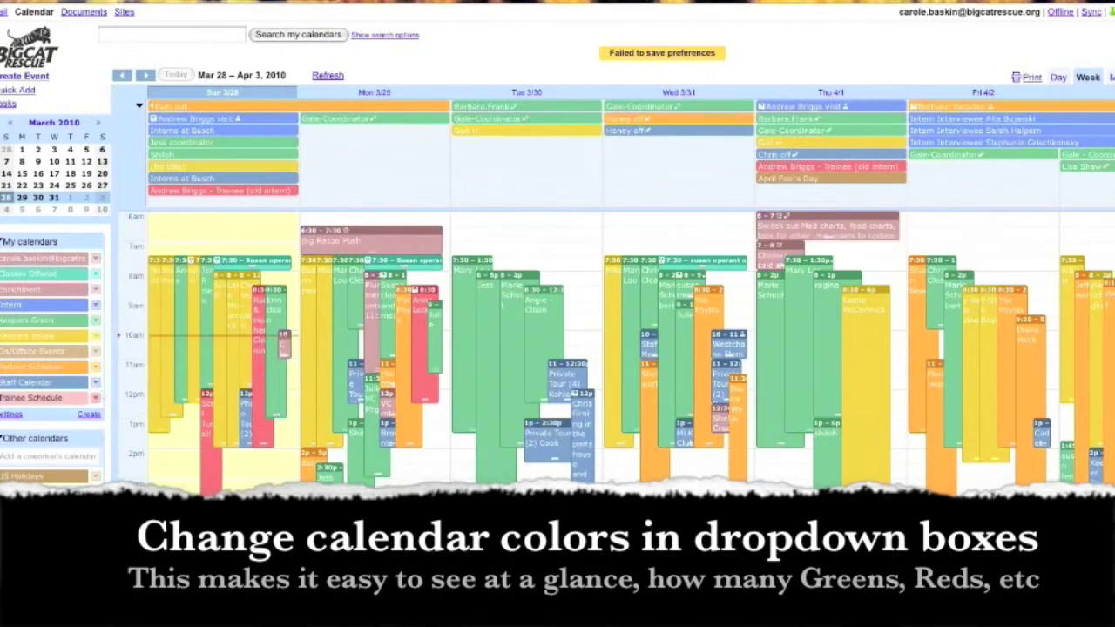
pyautogui.click(95, 259)
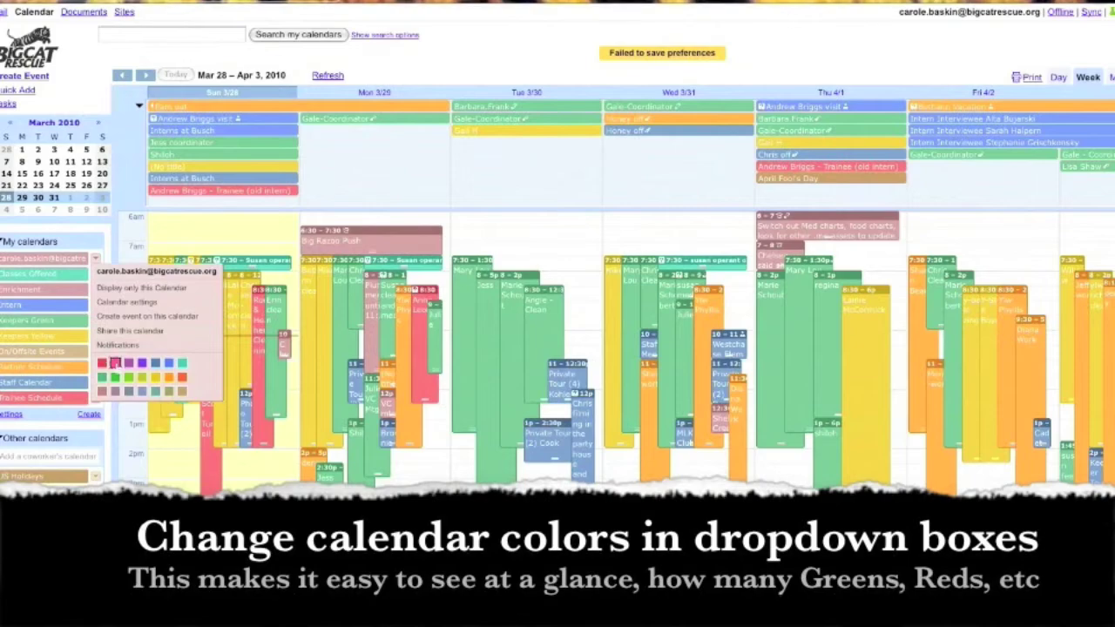
pyautogui.click(114, 363)
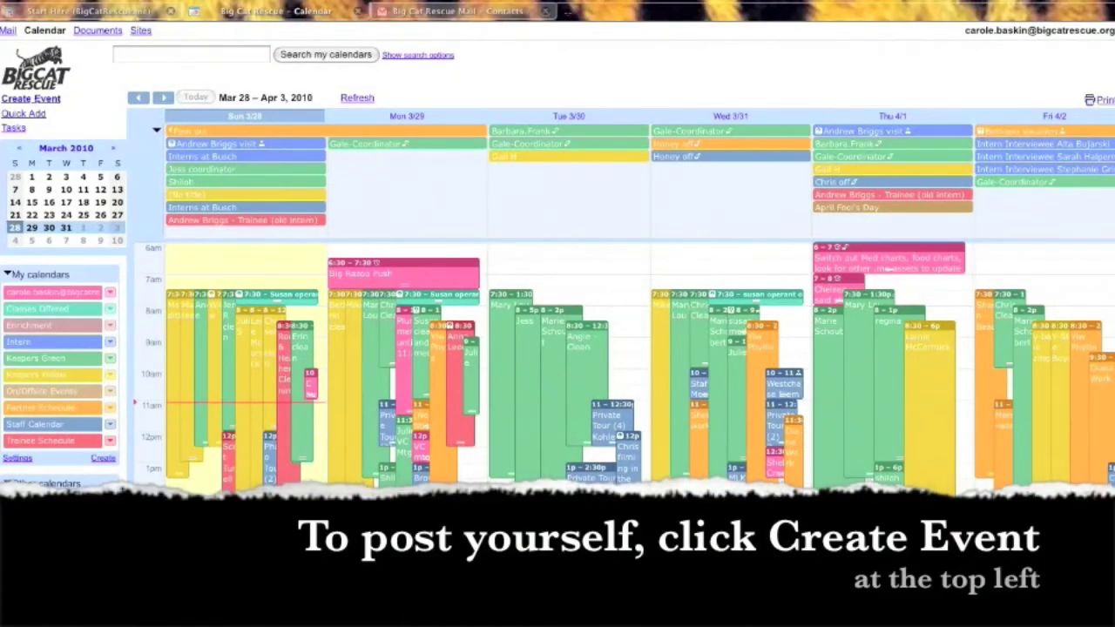
# Step: Create a new event on March 29, 2010 running 7:30am to 11:30am
pyautogui.click(31, 98)
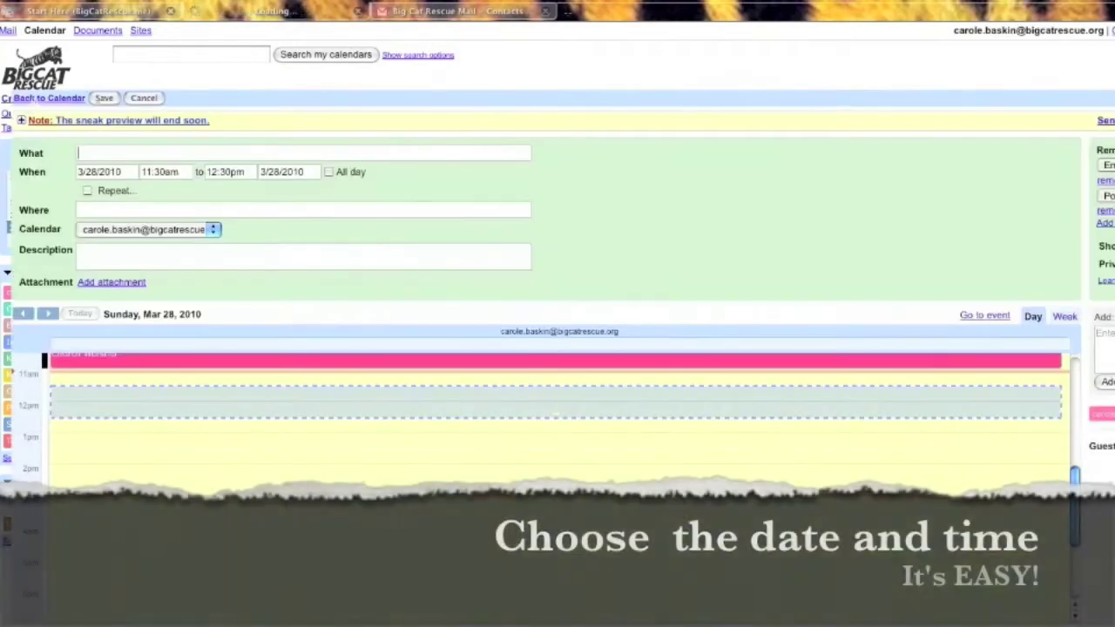
pyautogui.click(105, 171)
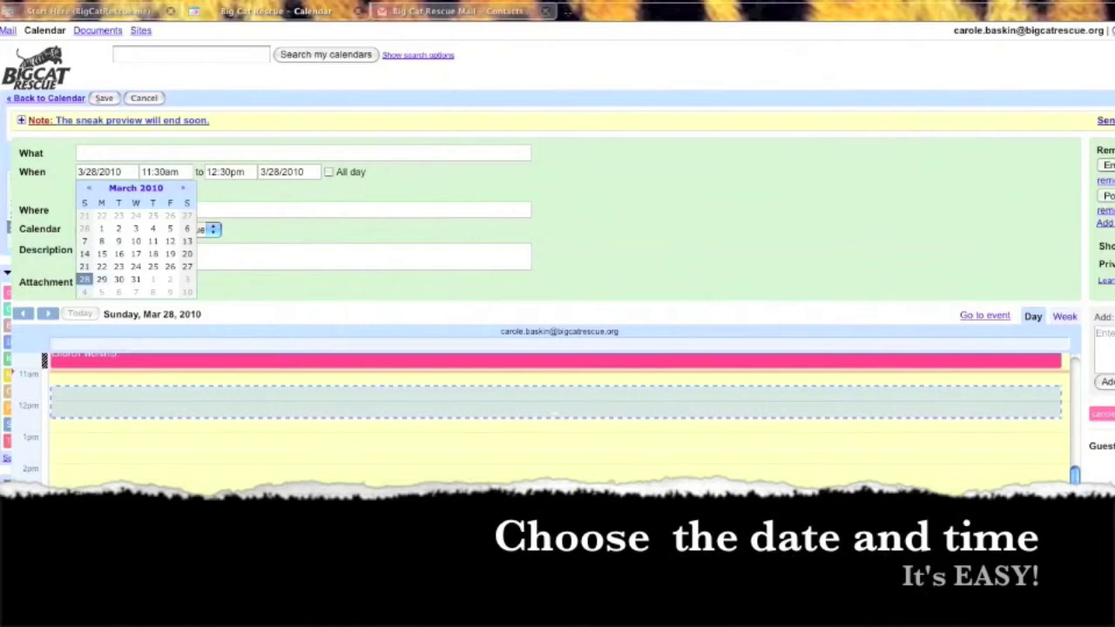
pyautogui.click(101, 278)
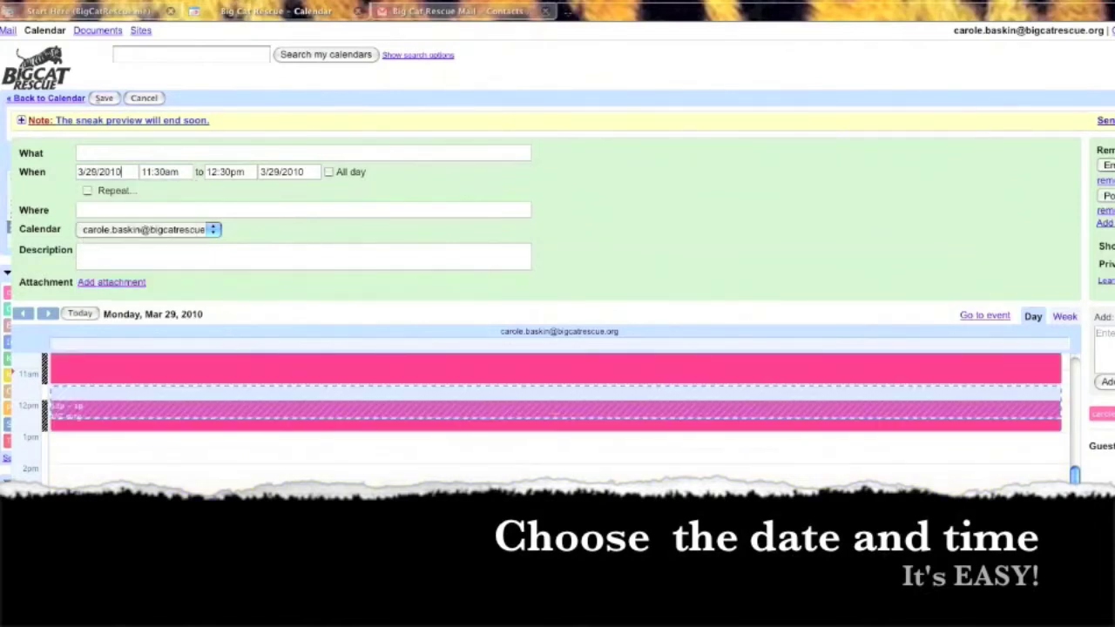
pyautogui.press('Tab')
pyautogui.scroll(2, 174, 236)
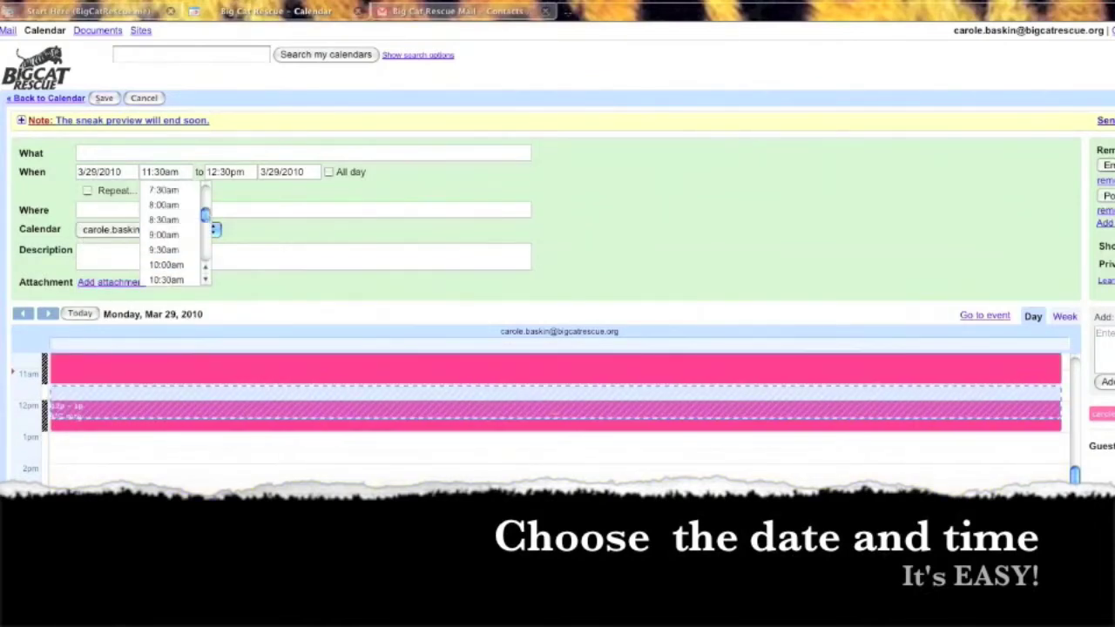
pyautogui.scroll(1, 175, 236)
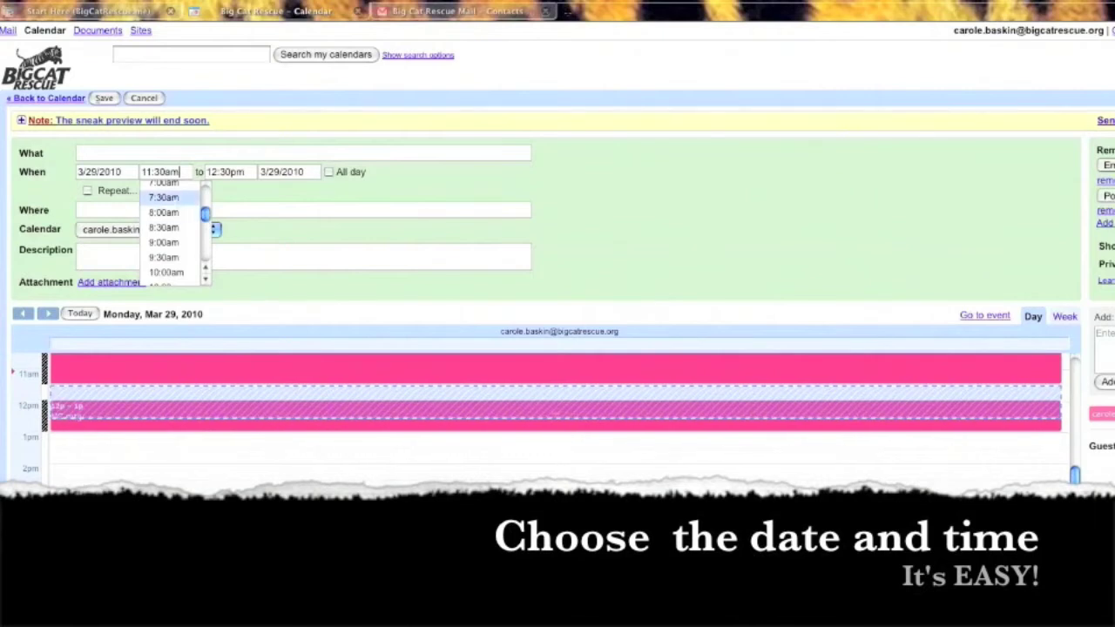
pyautogui.press('Return')
pyautogui.click(221, 172)
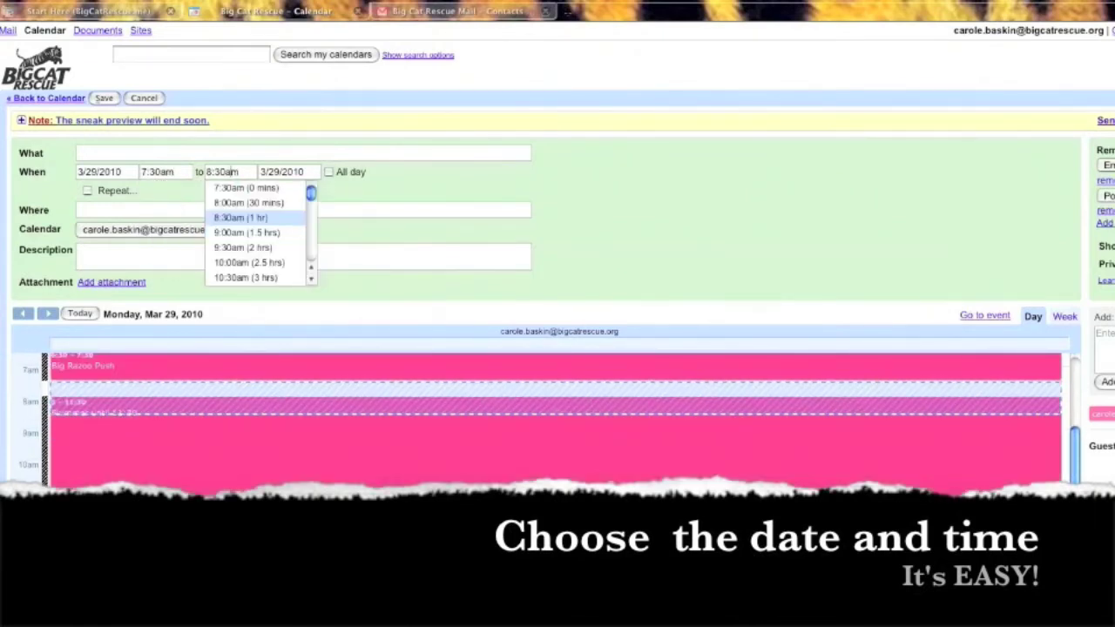
pyautogui.press('Down')
pyautogui.press('Down')
pyautogui.press('Down')
pyautogui.press('Down')
pyautogui.press('Down')
pyautogui.press('Down')
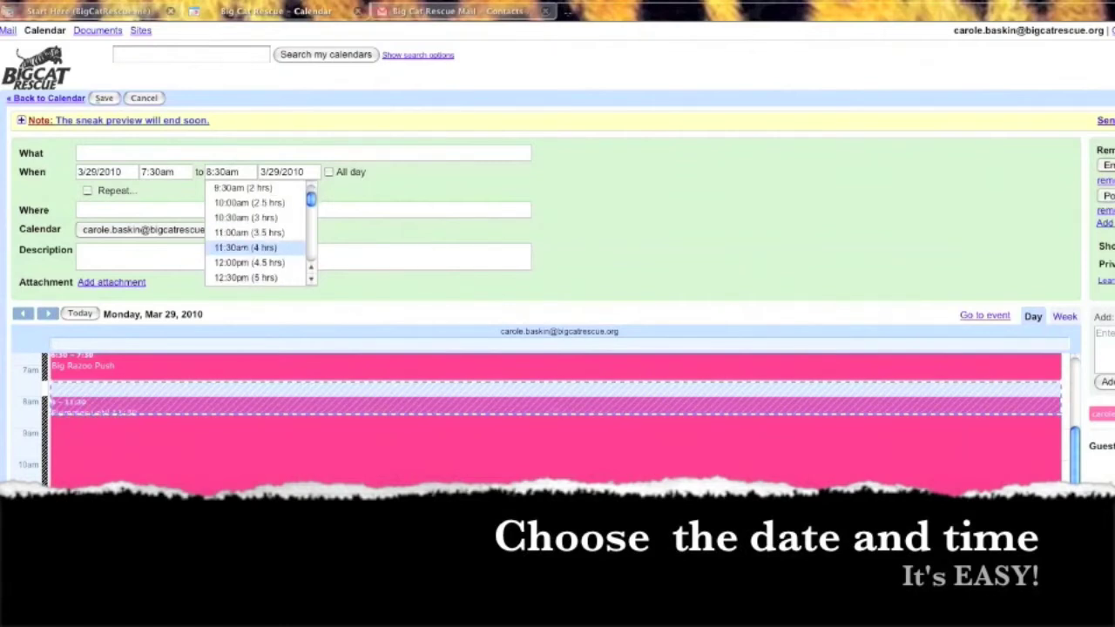
pyautogui.press('Return')
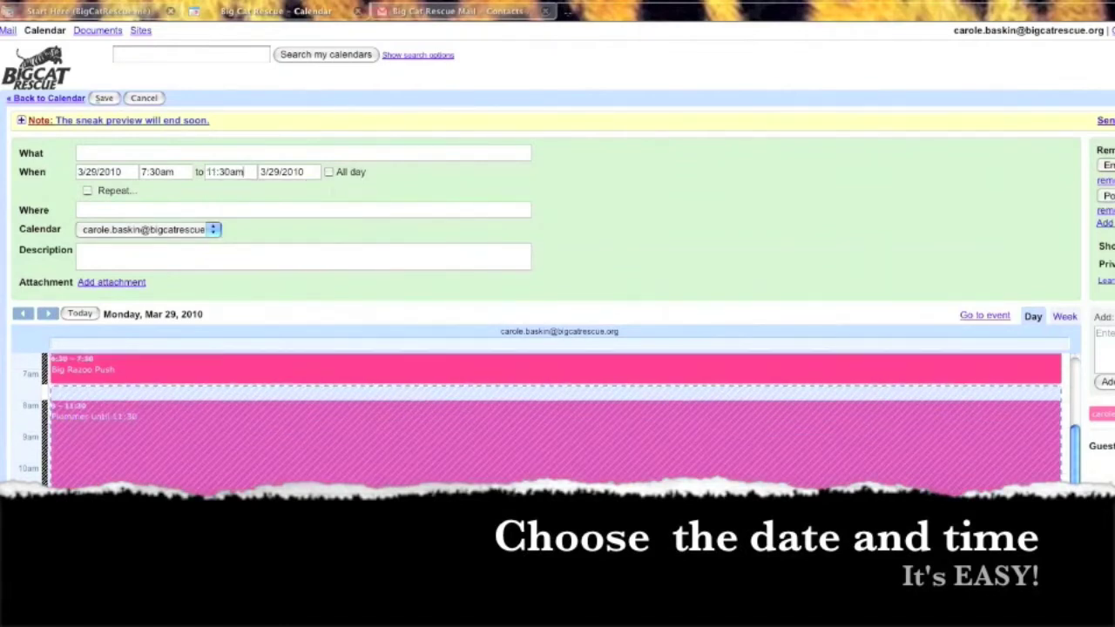
pyautogui.click(78, 154)
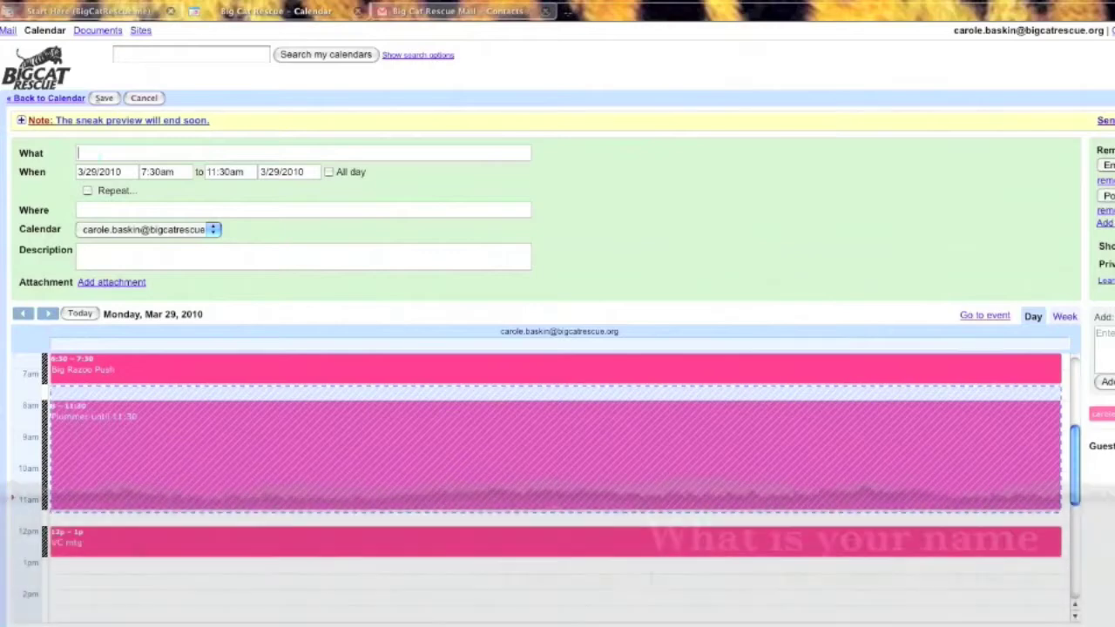
# Step: Title the event with the volunteer's name on Staff Calendar, described 'Volunteer Commitee Meeting', repeating
pyautogui.write('Car')
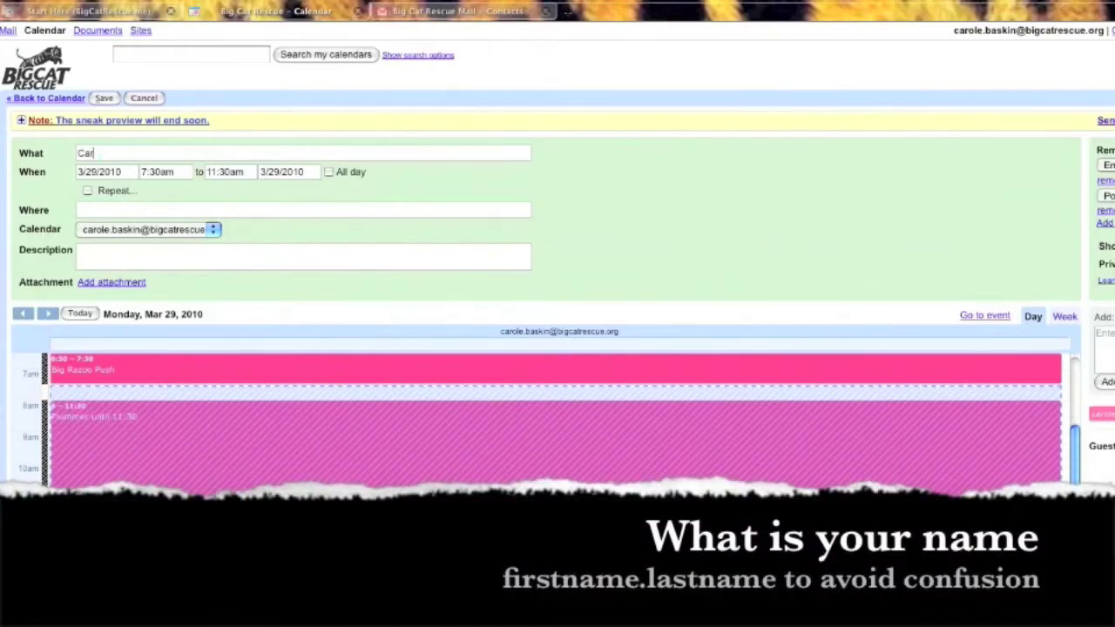
pyautogui.write('ole.Baskin')
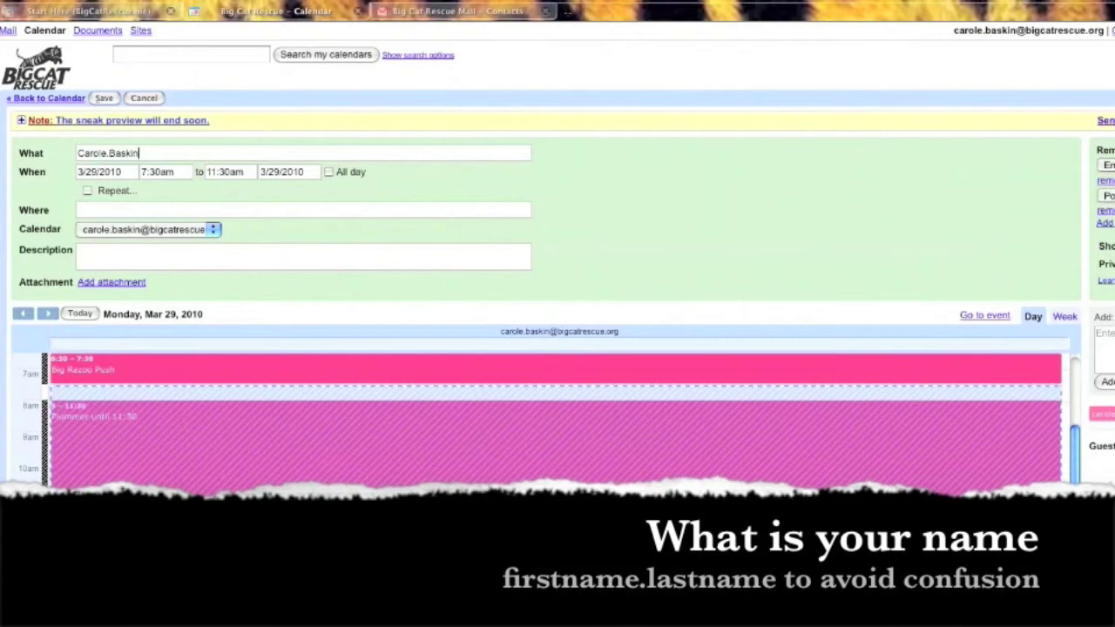
pyautogui.click(148, 229)
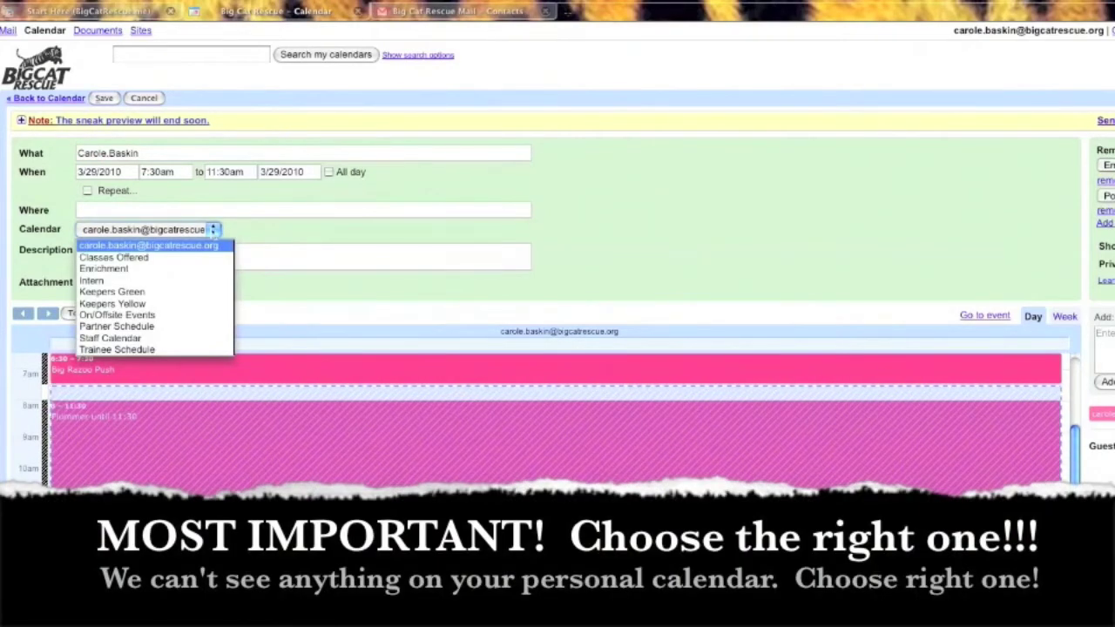
pyautogui.click(149, 338)
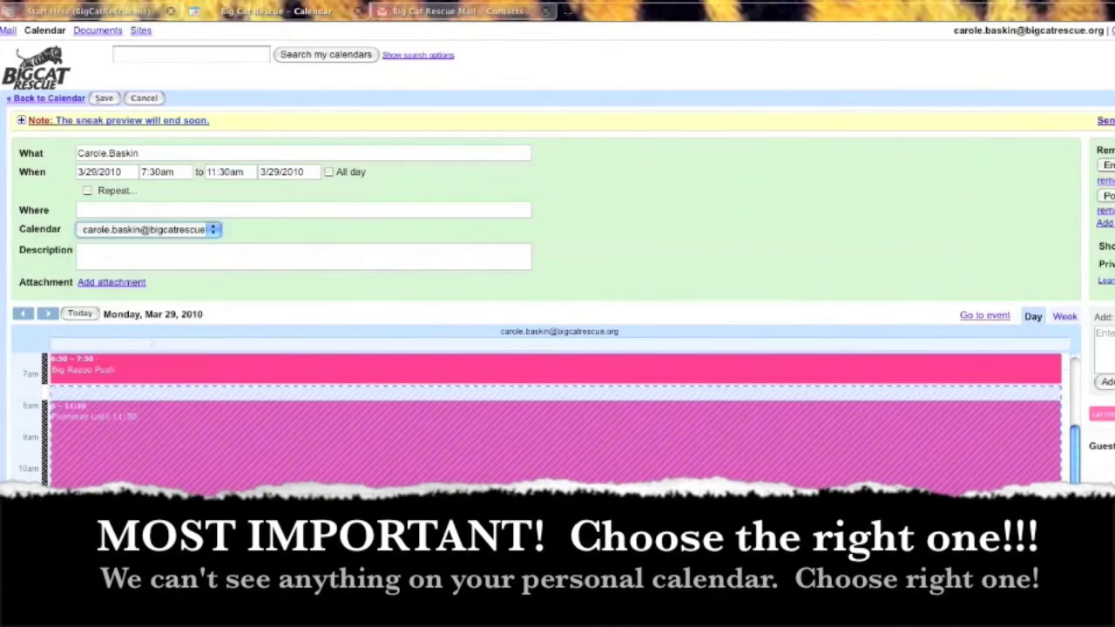
pyautogui.click(102, 256)
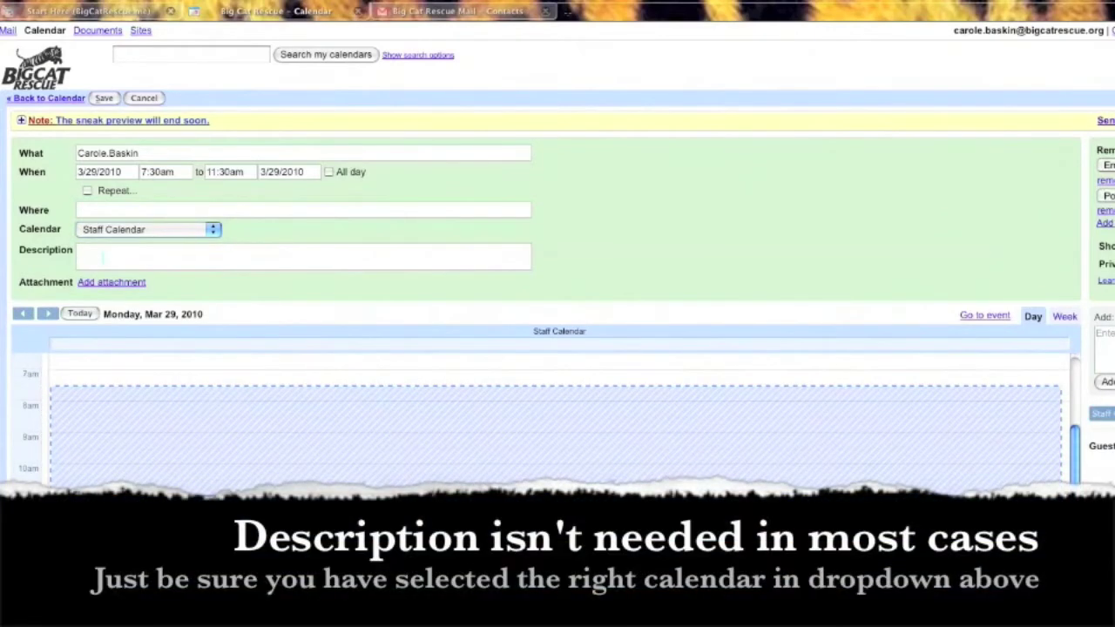
pyautogui.write('Volunteer Commitee')
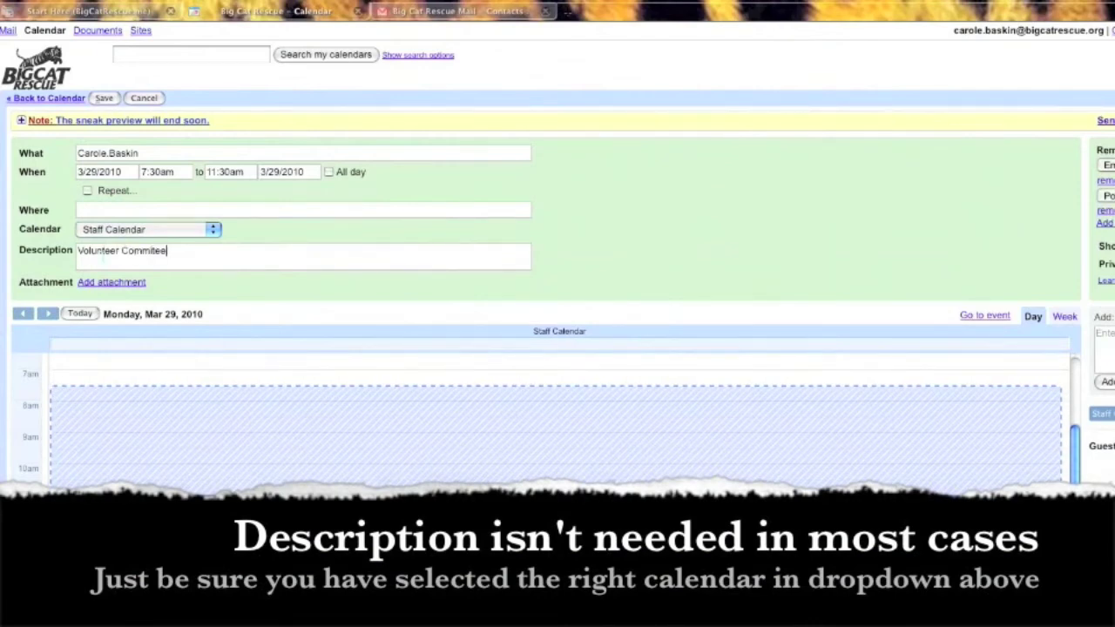
pyautogui.write(' Meeting')
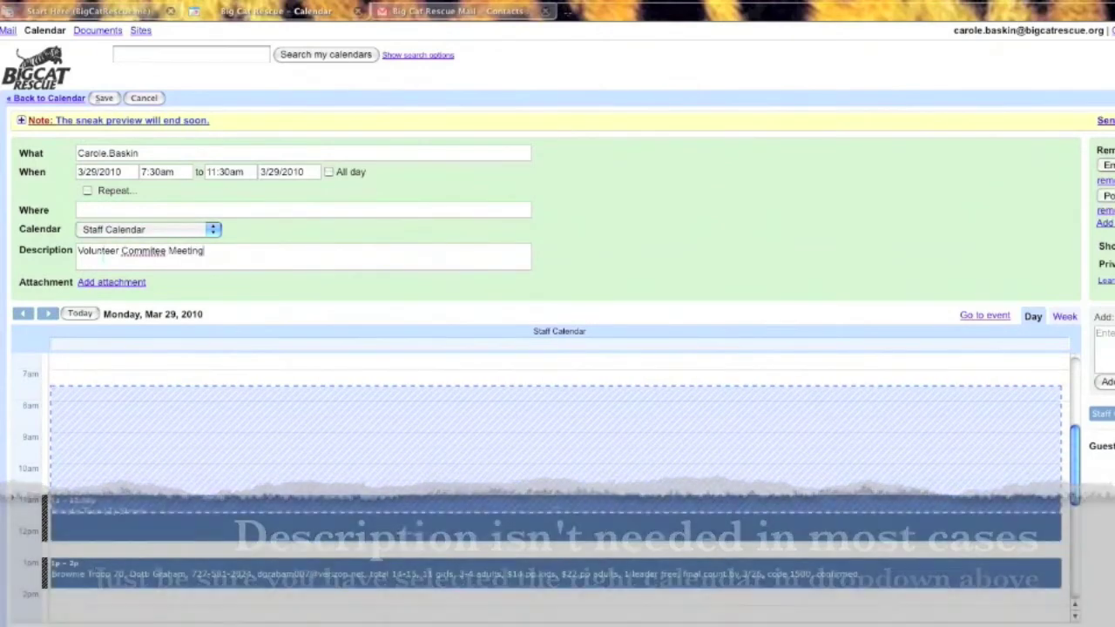
pyautogui.click(87, 190)
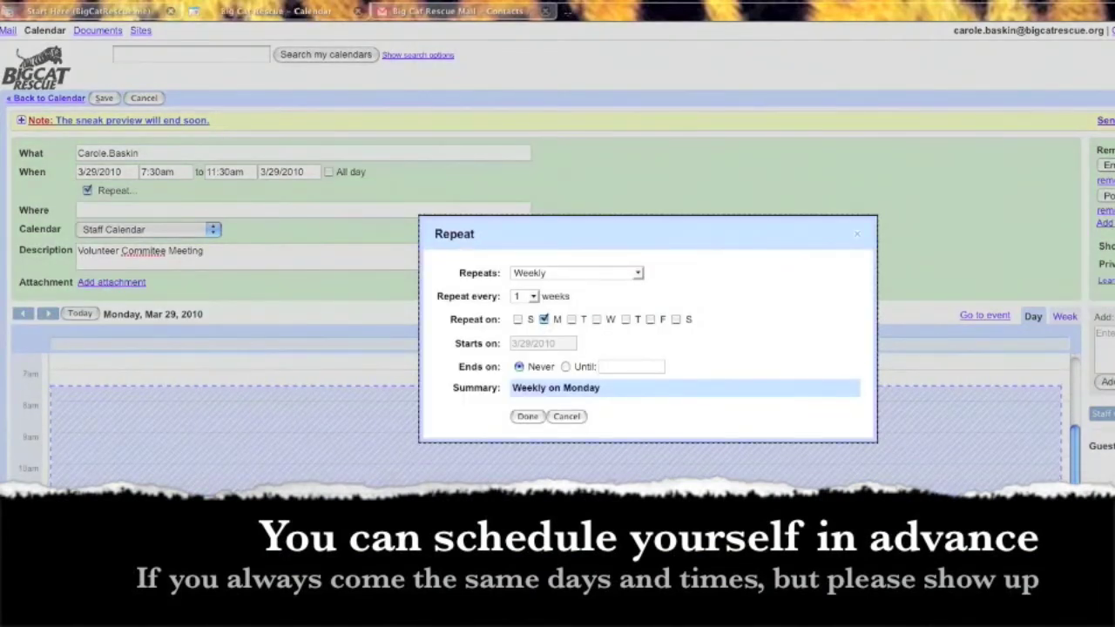
# Step: Keep the repeat weekly on Monday and end it on May 3, 2010
pyautogui.click(565, 367)
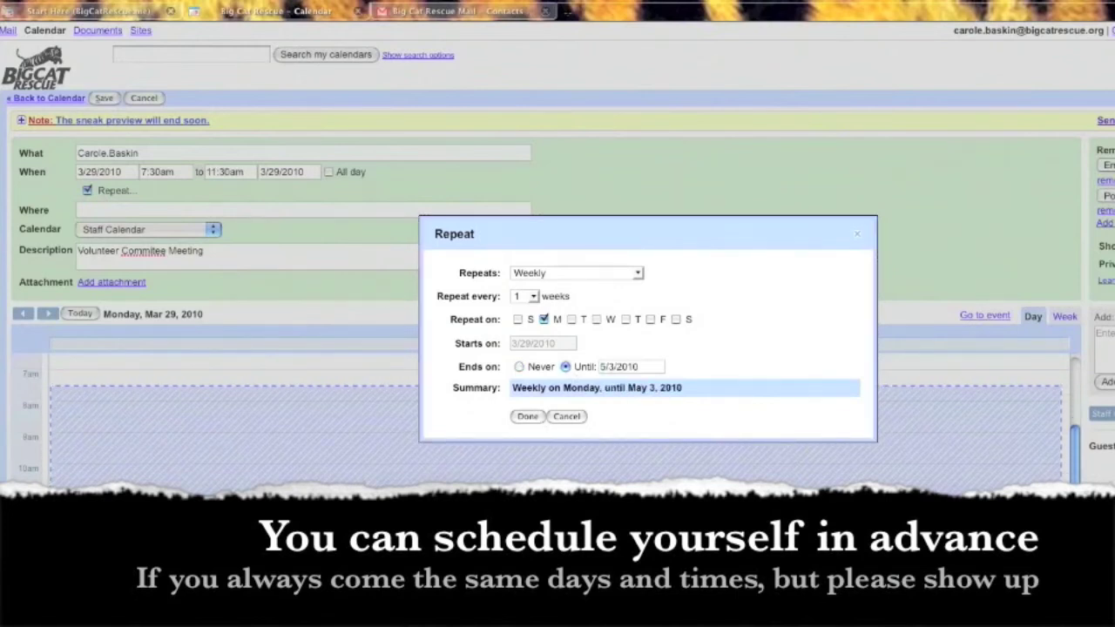
pyautogui.click(600, 366)
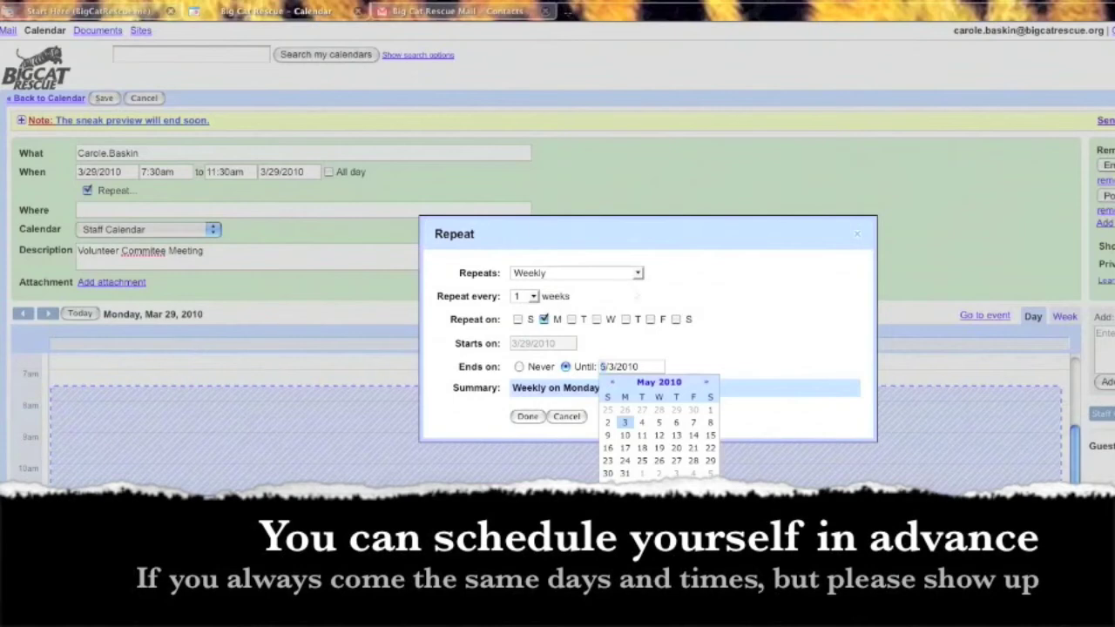
pyautogui.press('Delete')
pyautogui.write('4')
pyautogui.press('Tab')
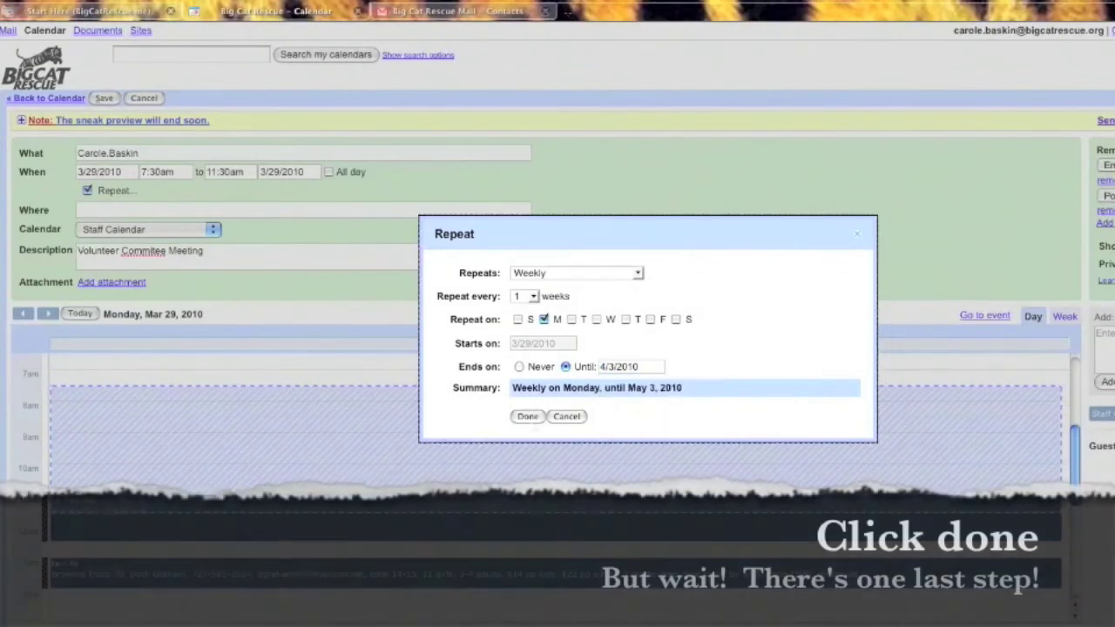
pyautogui.press('Return')
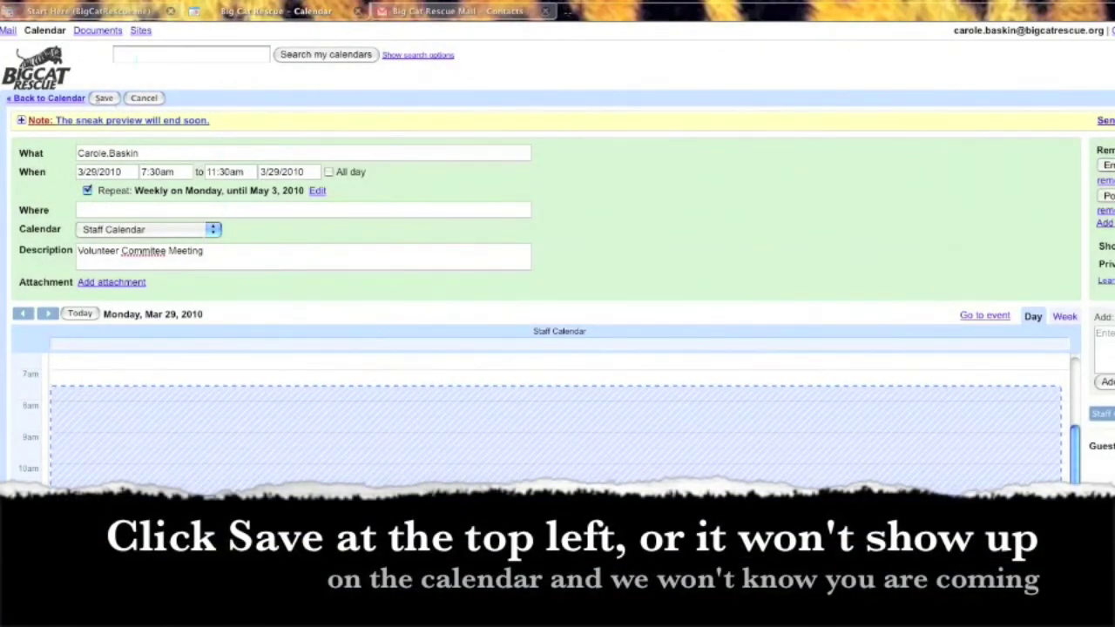
# Step: Save the event and view its details on Monday, March 29, 7:30am–11:30am
pyautogui.click(104, 98)
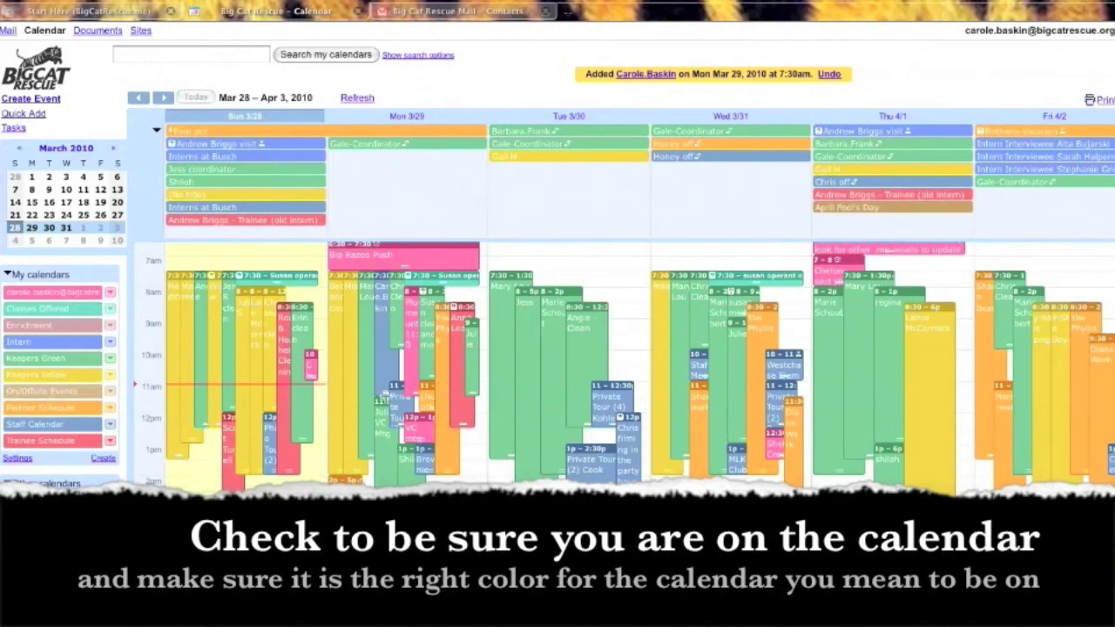
pyautogui.click(394, 389)
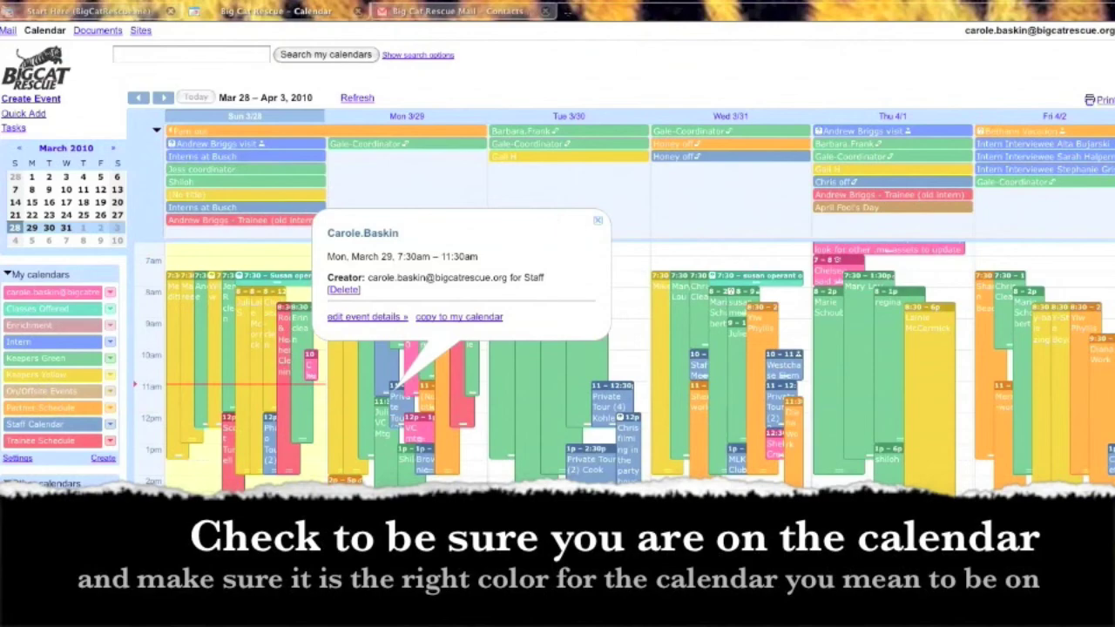
# Step: Go to the Apr 4–10 week, check the Monday Apr 5 repeat, and cancel a trial resize
pyautogui.press('Escape')
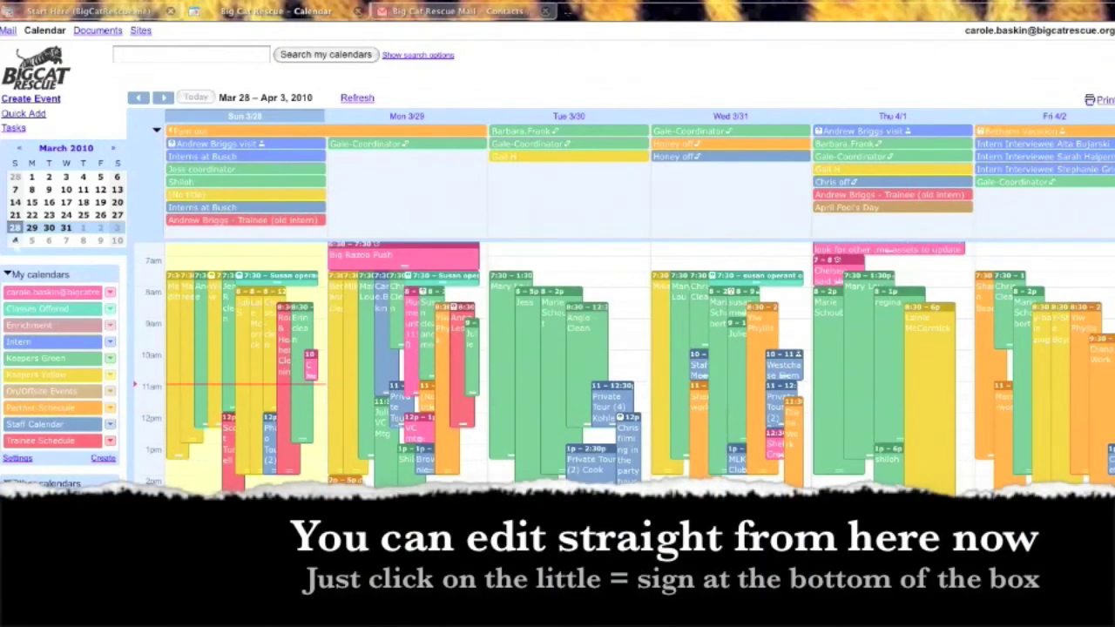
pyautogui.press('n')
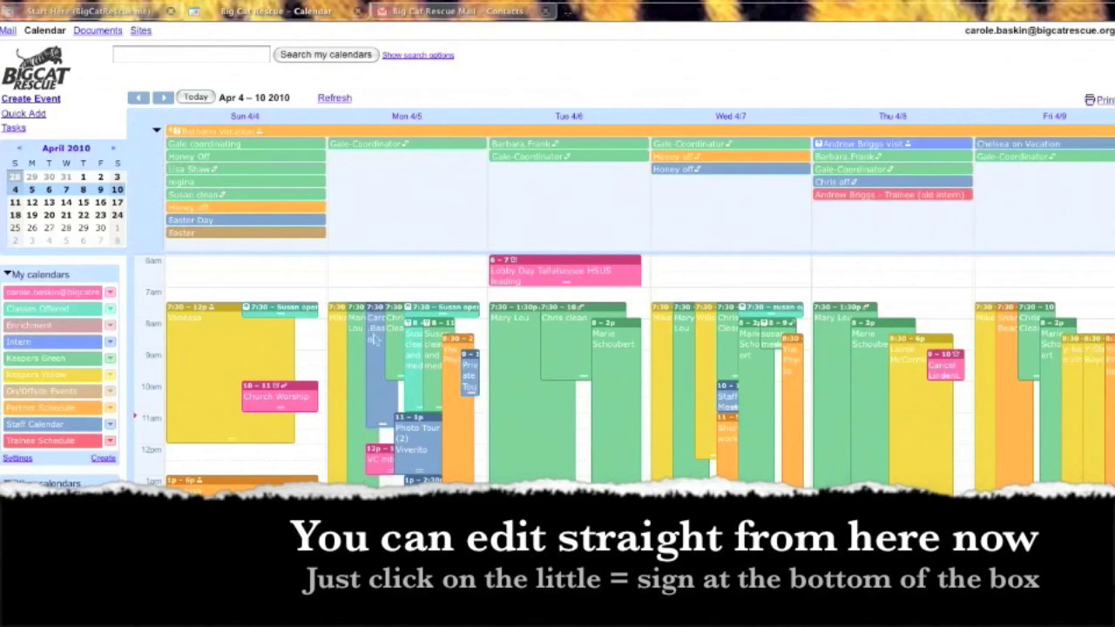
pyautogui.click(382, 425)
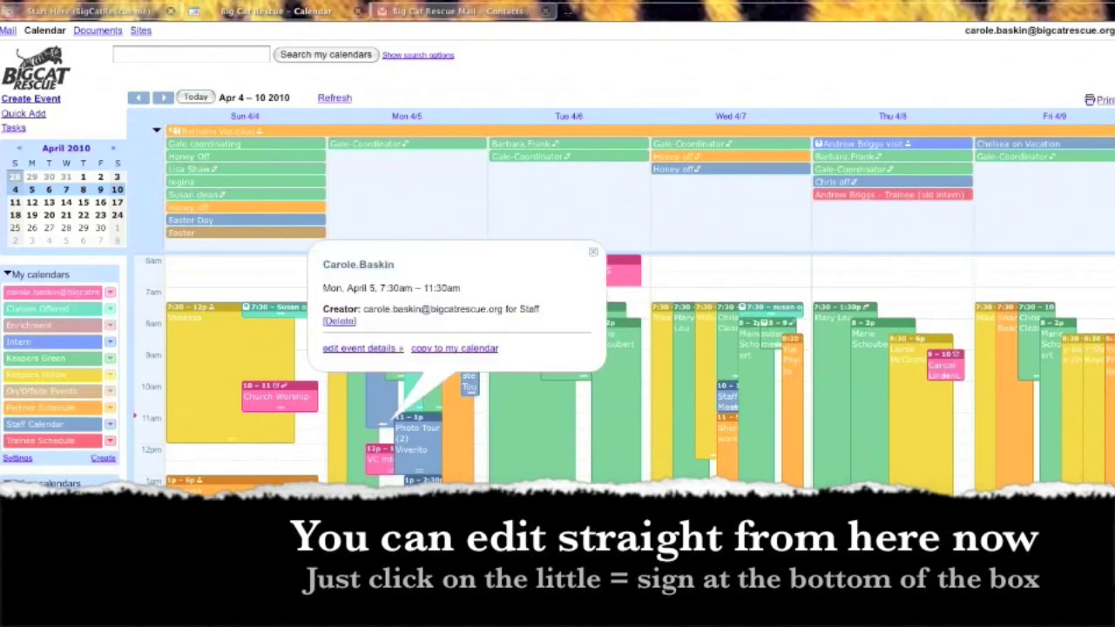
pyautogui.click(593, 252)
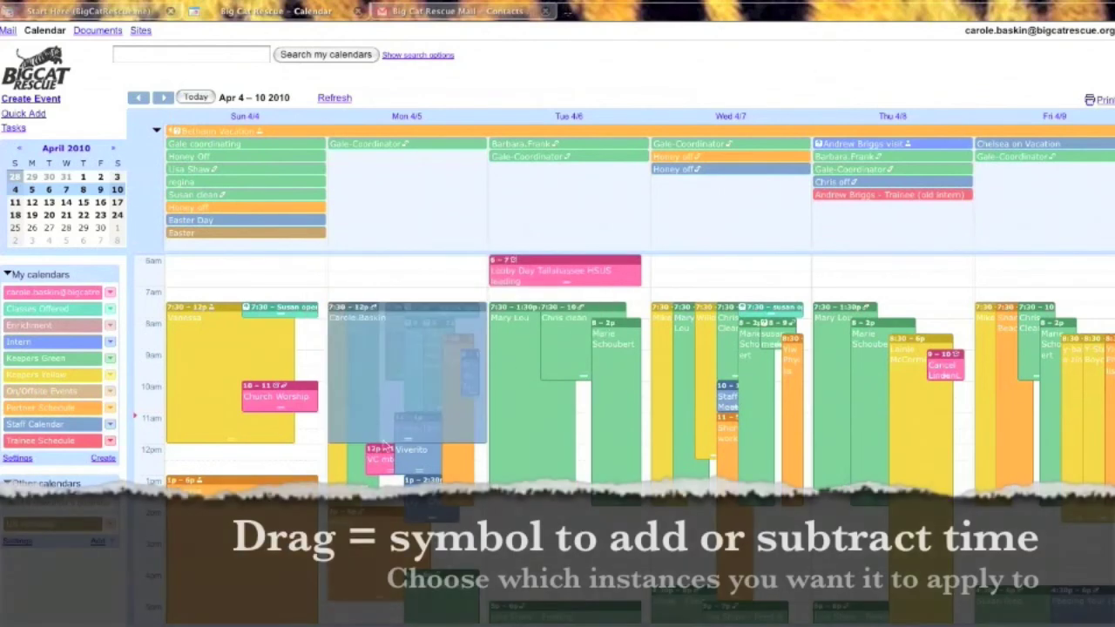
pyautogui.moveTo(388, 445); pyautogui.dragTo(389, 486)
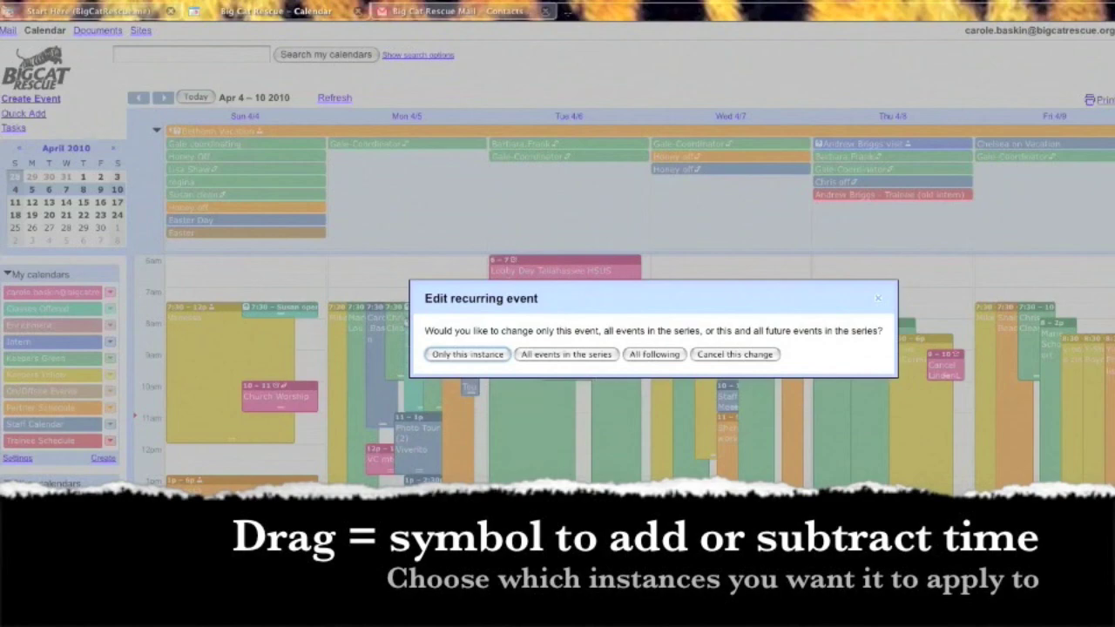
pyautogui.click(735, 354)
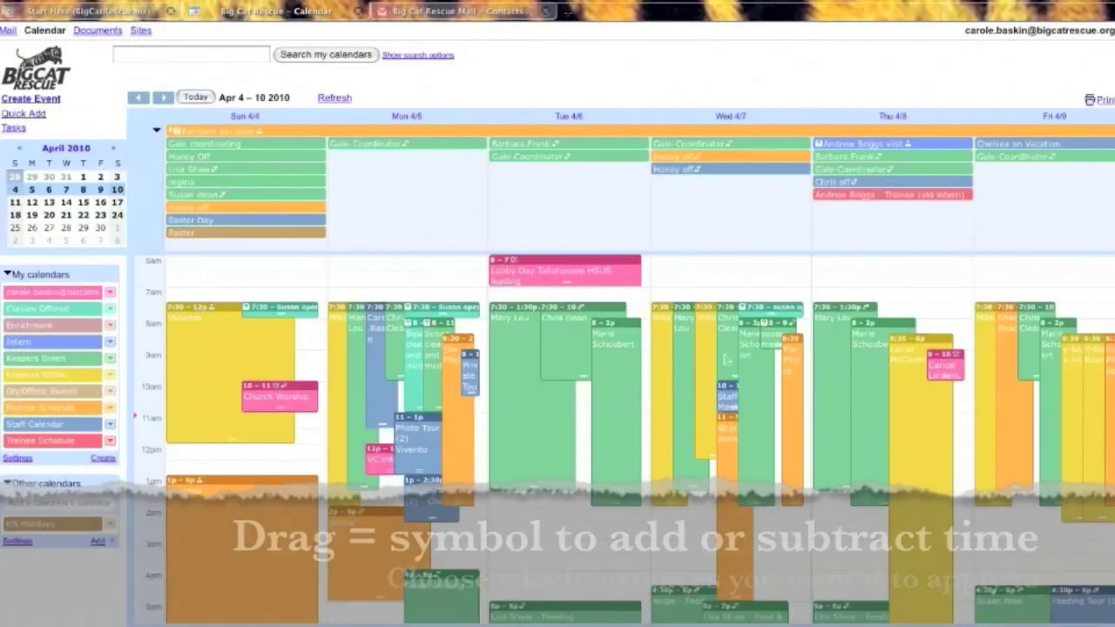